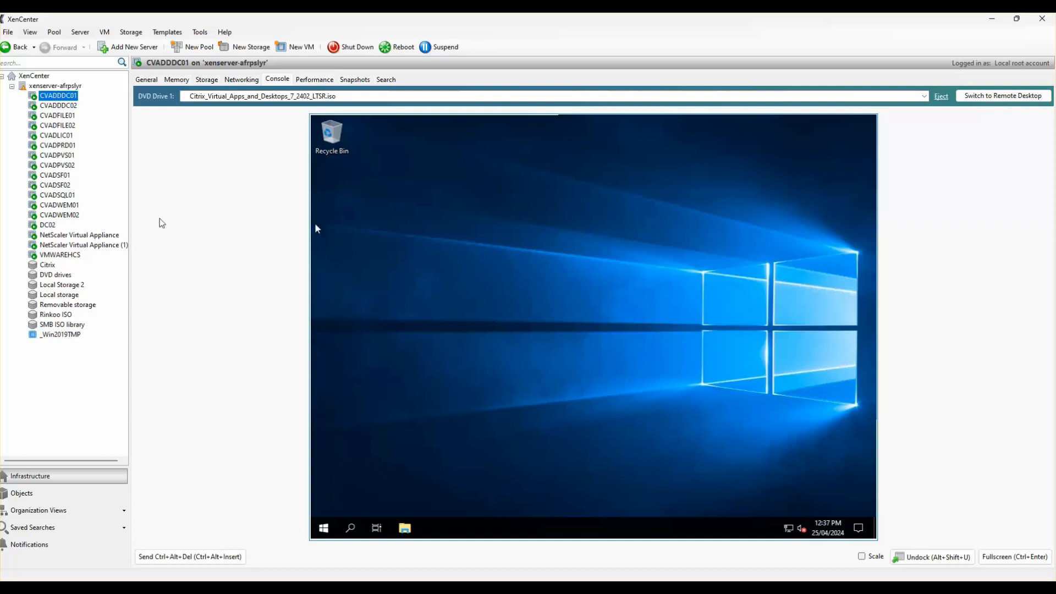
- On CVADDDC01, launch the AutoSelect installer from the CVAD 2402 CD drive
left_click(73, 106)
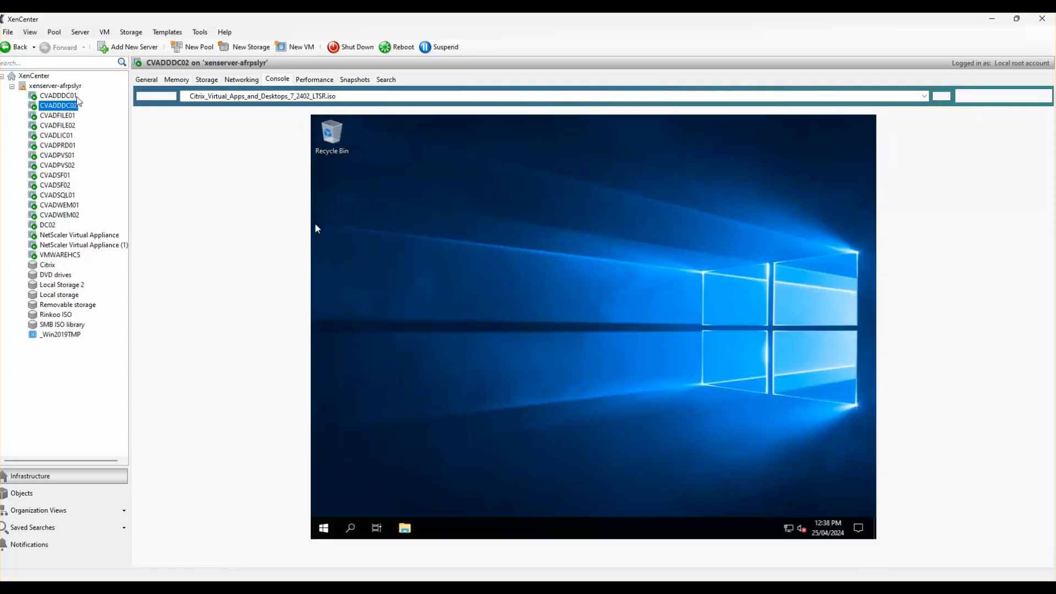
left_click(77, 97)
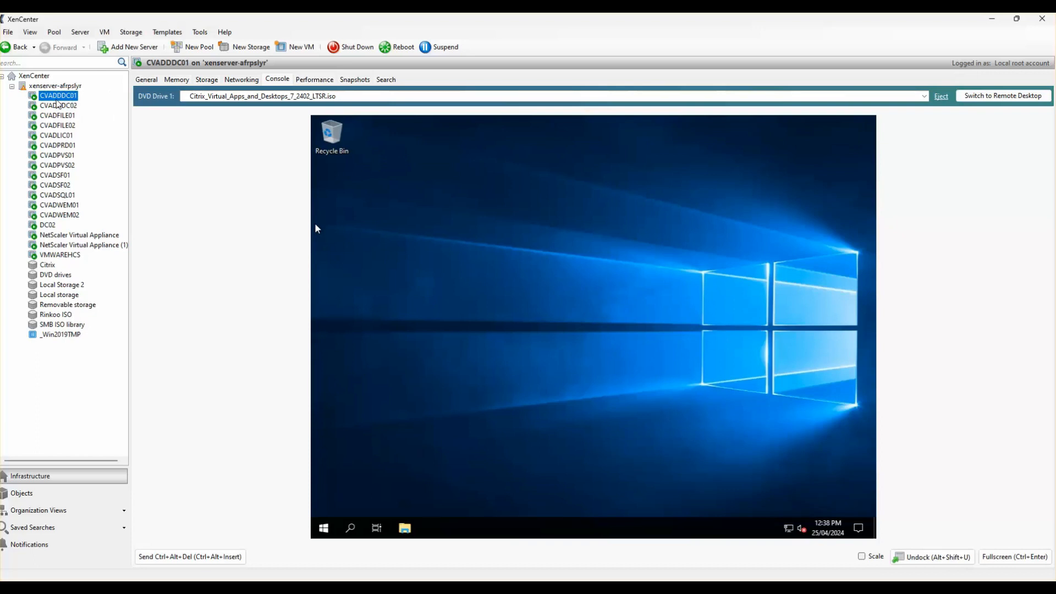
left_click(405, 527)
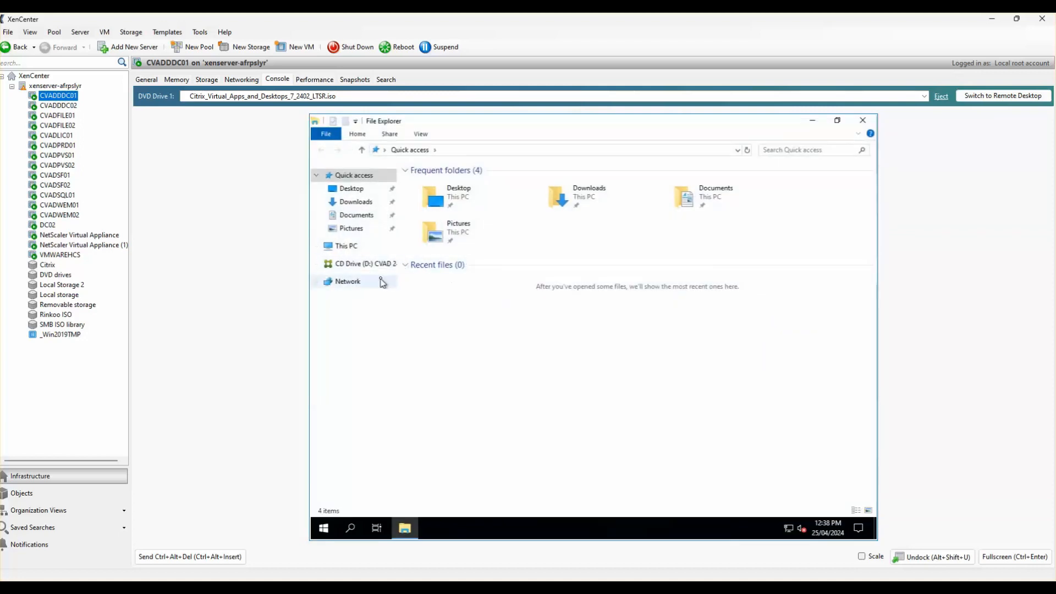
left_click(363, 264)
left_click(433, 253)
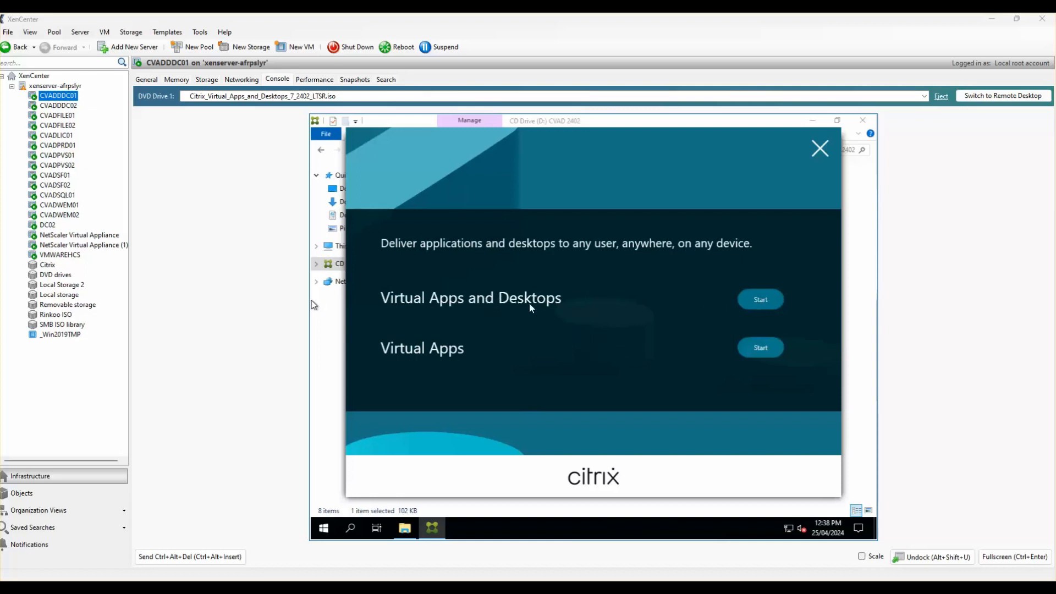
- Start the Virtual Apps and Desktops Delivery Controller setup on CVADDDC01 and accept its license agreement
left_click(761, 301)
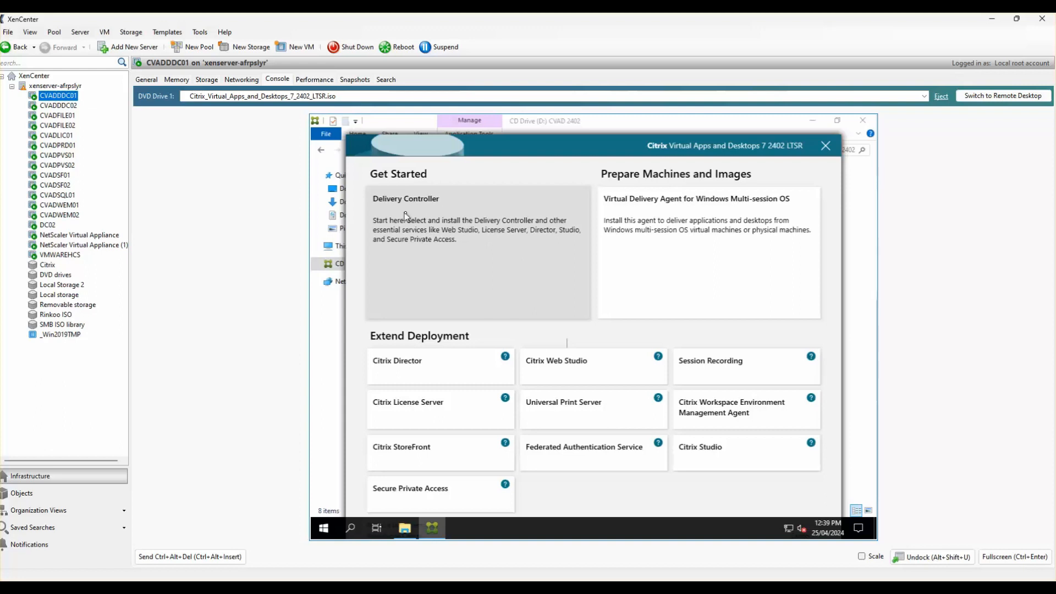
left_click(456, 240)
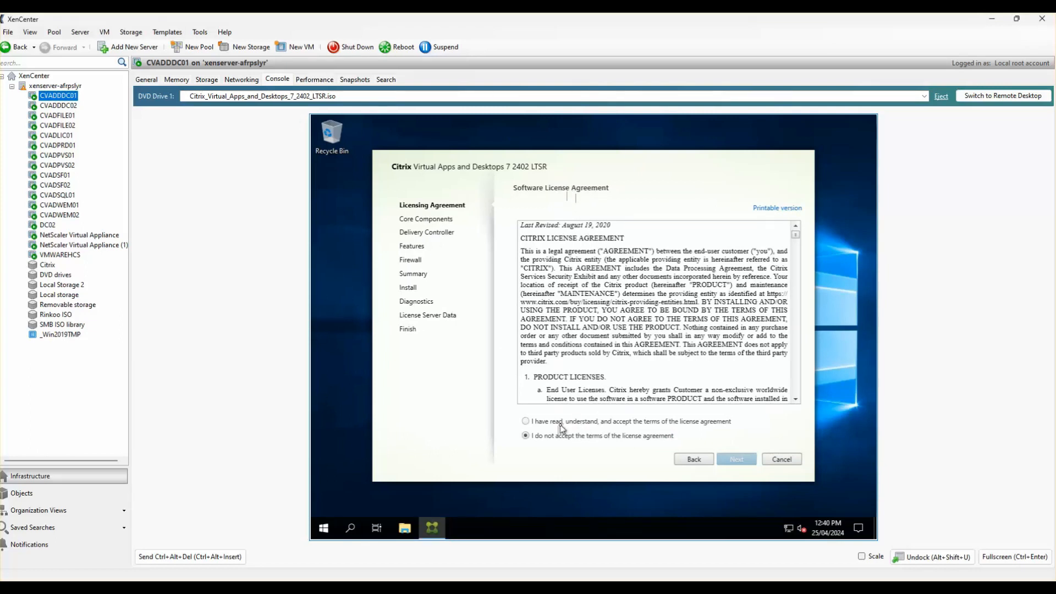
left_click(562, 428)
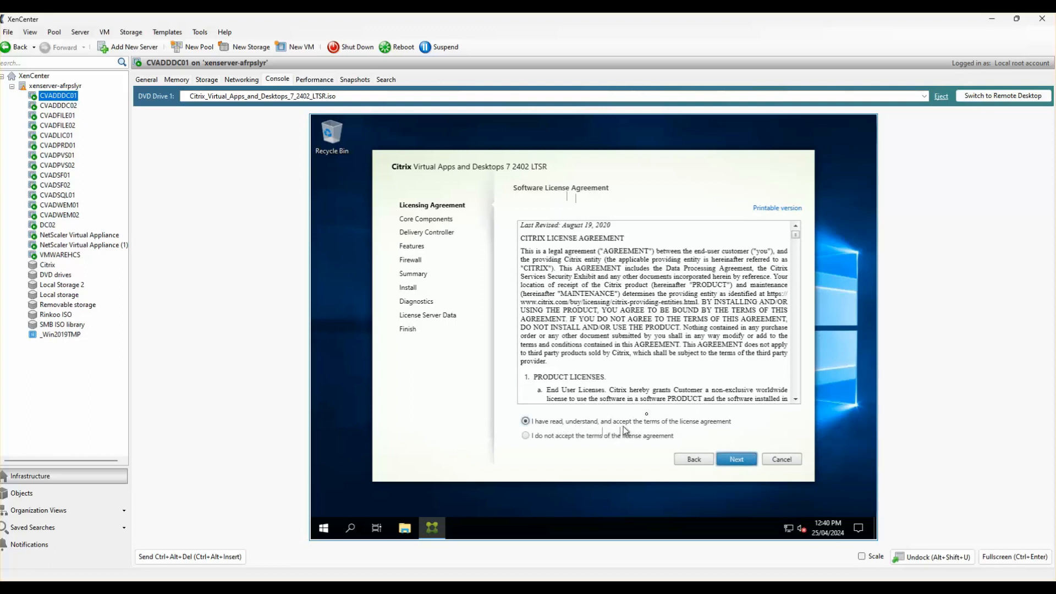
left_click(743, 461)
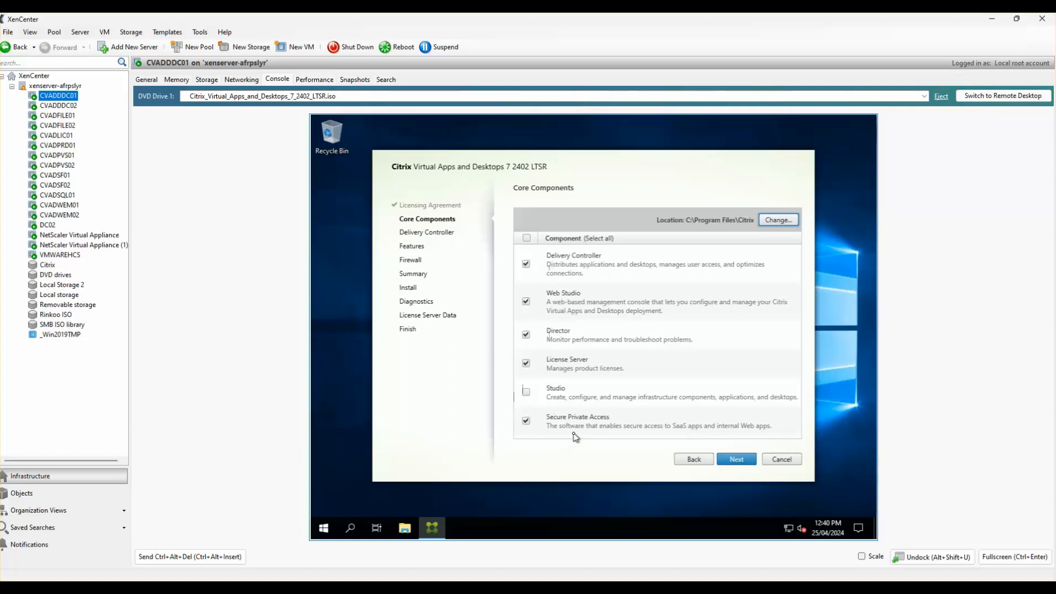
- Choose Delivery Controller, Web Studio, Director and Studio without License Server or Secure Private Access, and accept cvadddc01.eubitech.co.nz as the controller
left_click(527, 363)
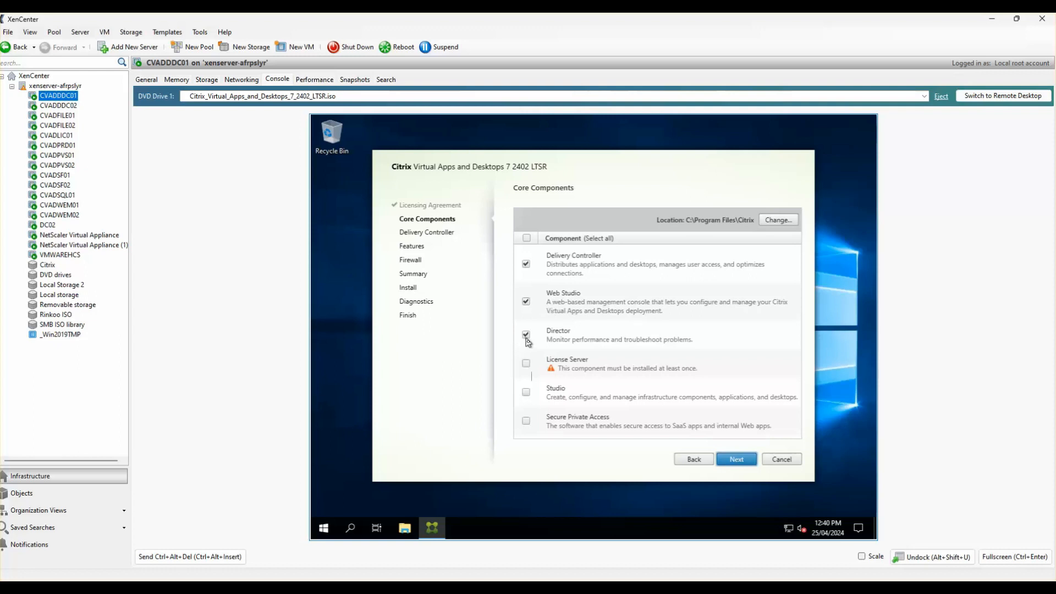
left_click(526, 392)
left_click(737, 459)
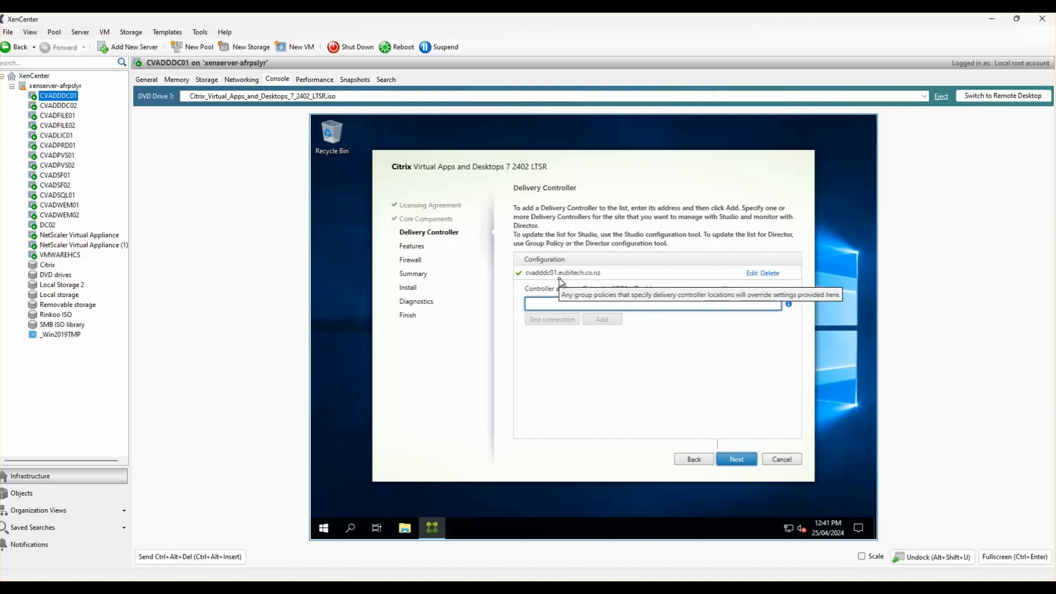
left_click(740, 457)
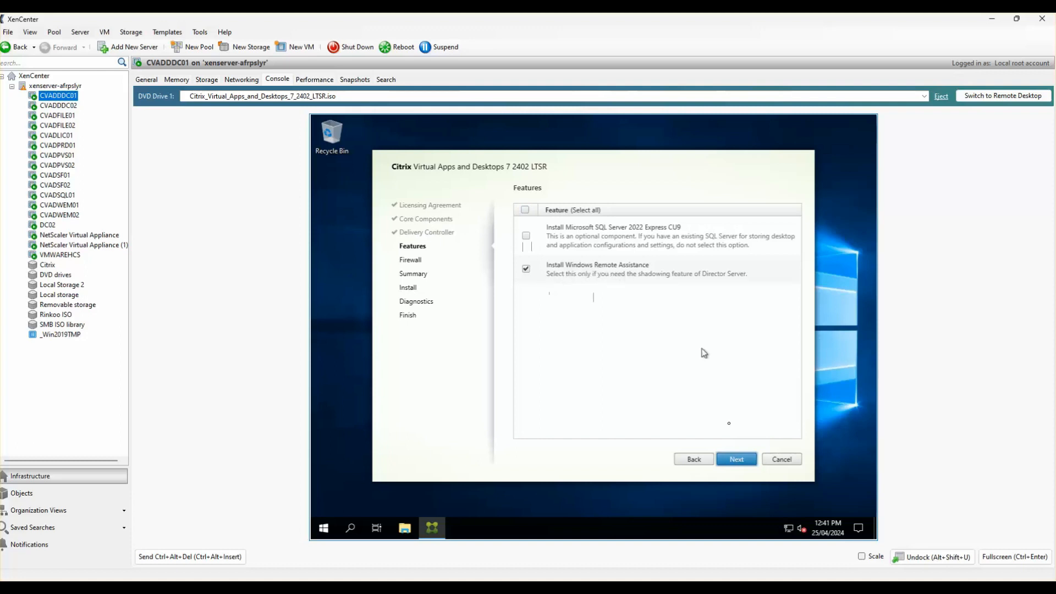
- Start the CVADDDC01 installation with Windows Remote Assistance, no SQL Server Express, and automatic firewall rules
left_click(738, 460)
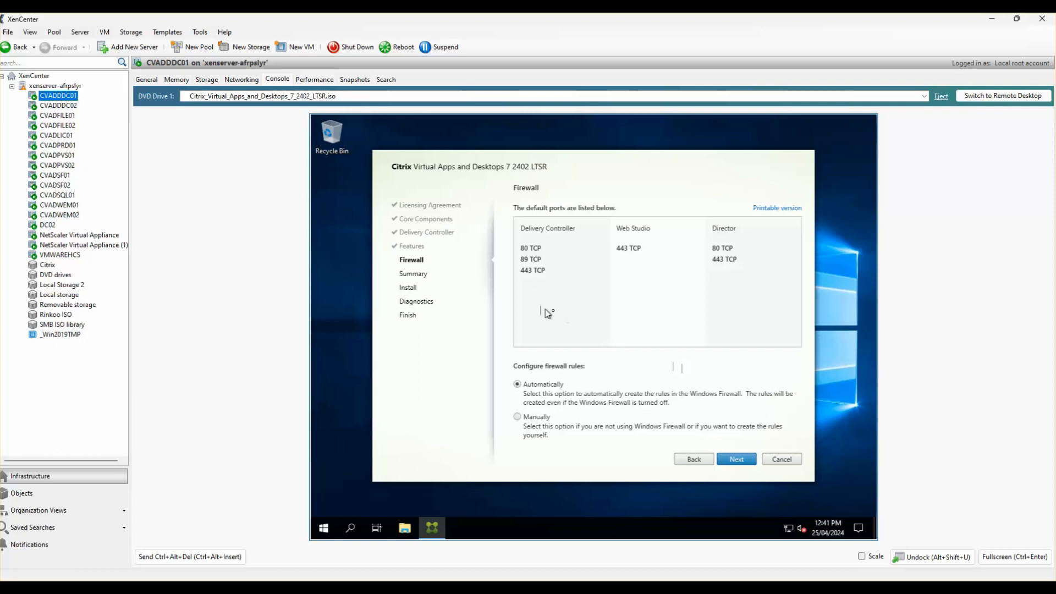
left_click(736, 460)
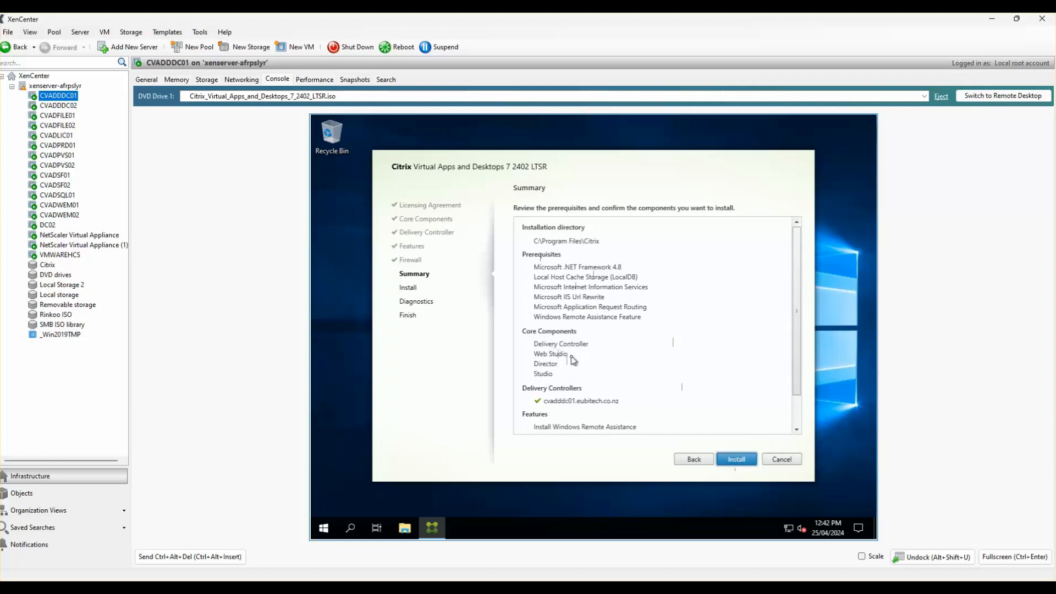
scroll(625, 370, "down", 1)
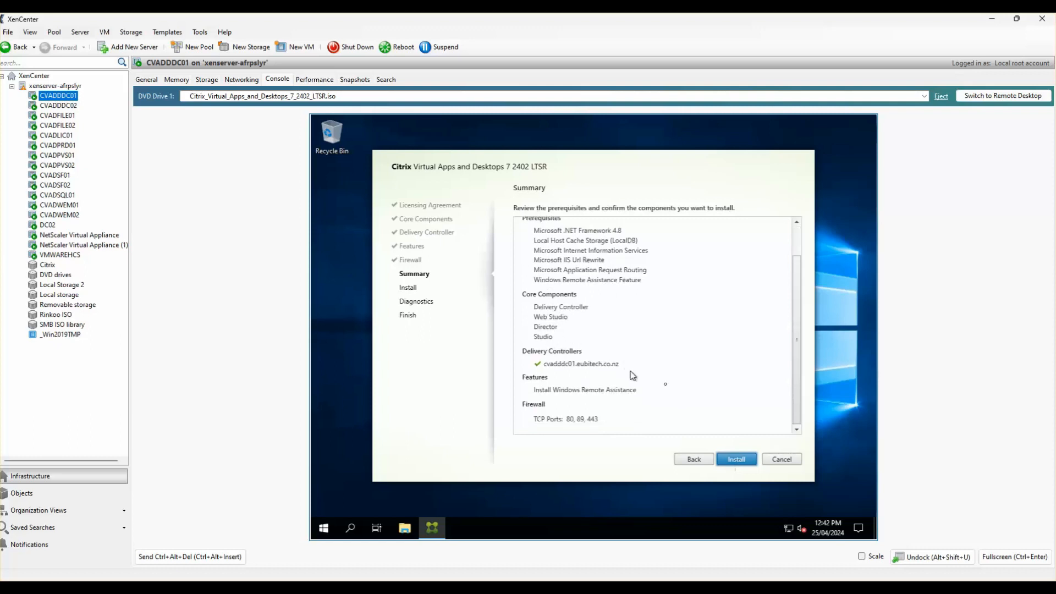
left_click(742, 460)
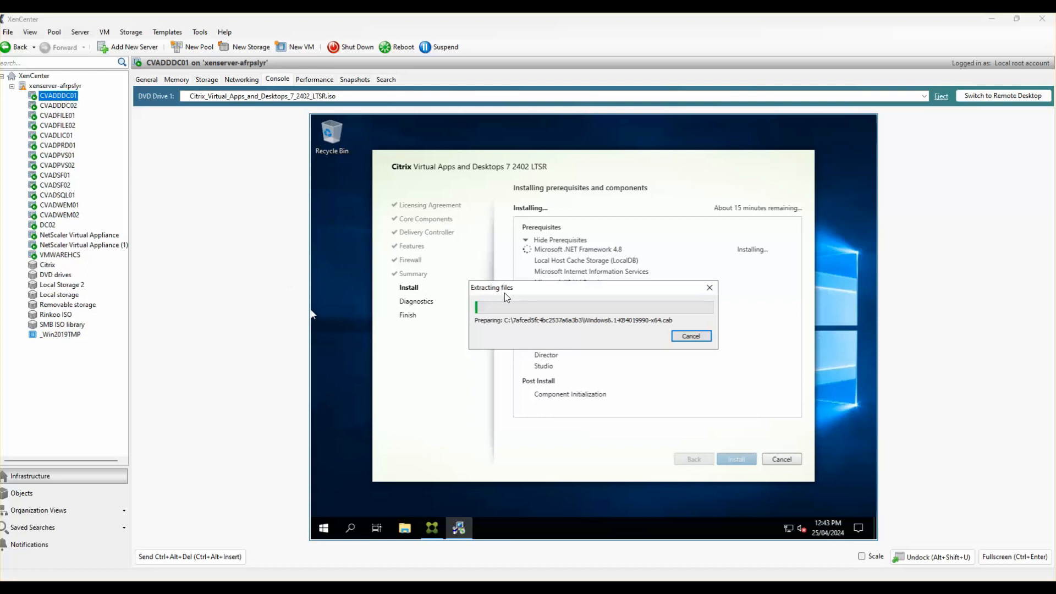
- Switch to CVADDDC02 and launch the AutoSelect installer from its CVAD 2402 CD drive
left_click(58, 105)
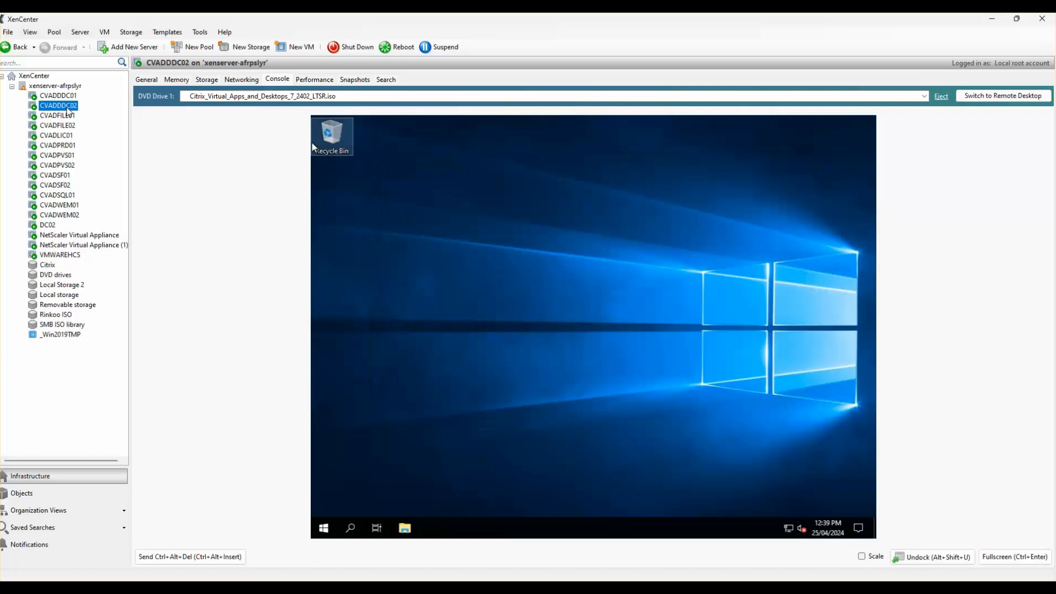
key("super+e")
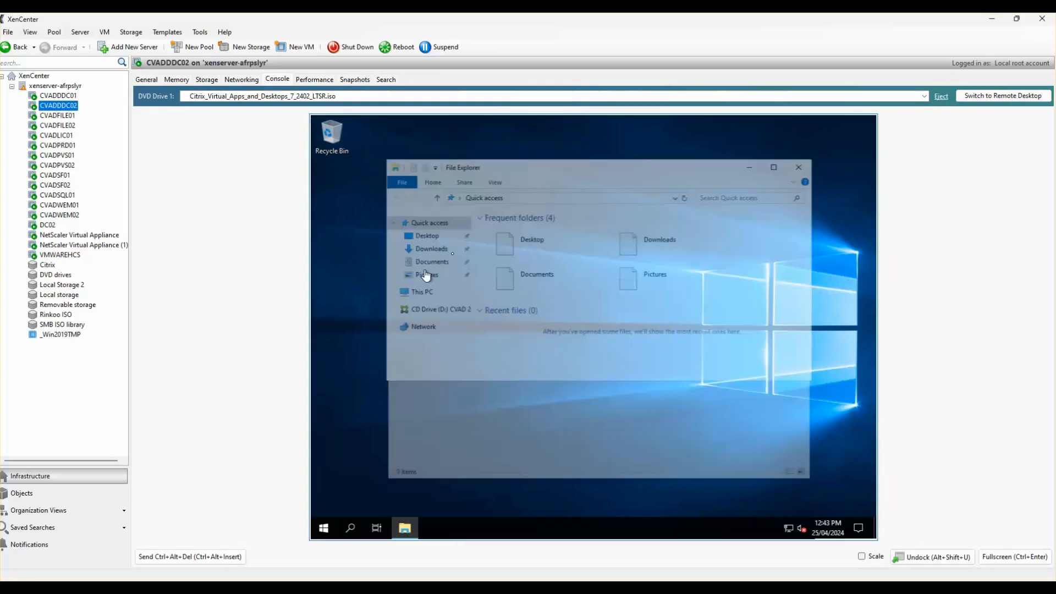
left_click(432, 309)
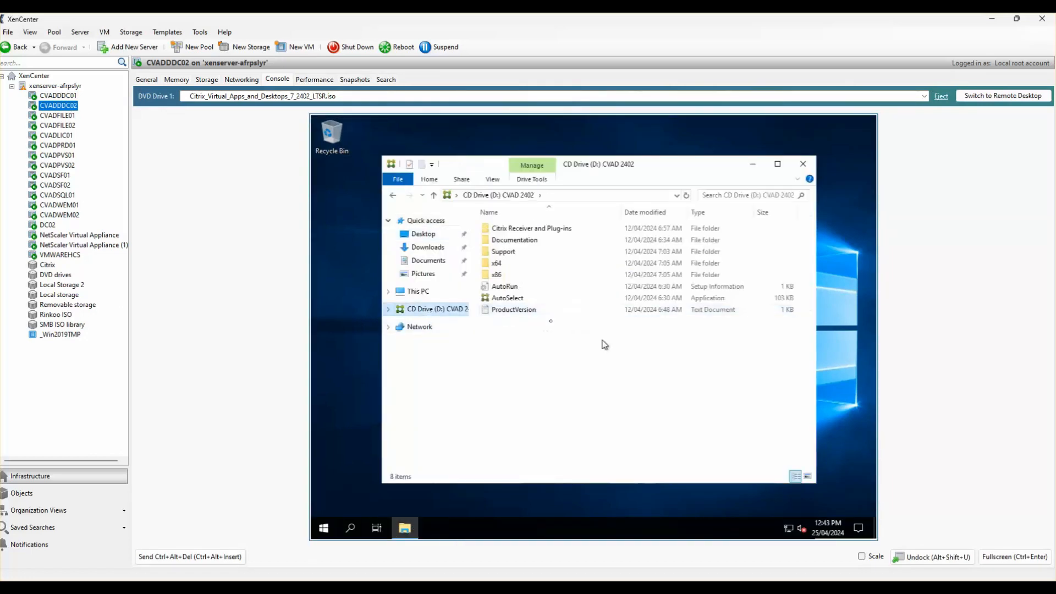
left_click(511, 298)
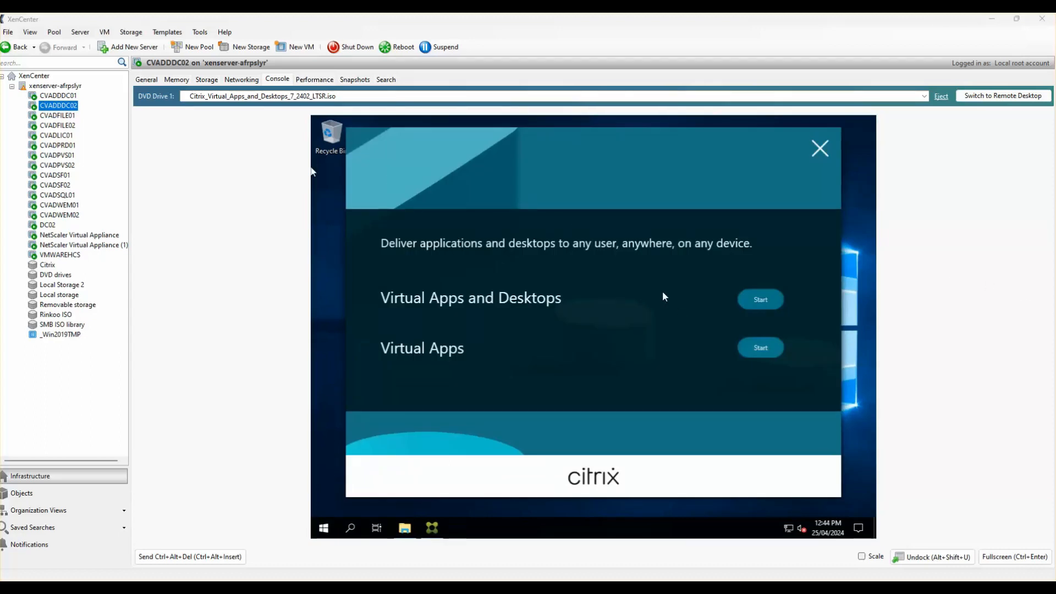
- Start the Virtual Apps and Desktops Delivery Controller setup on CVADDDC02 and accept the license agreement
left_click(762, 302)
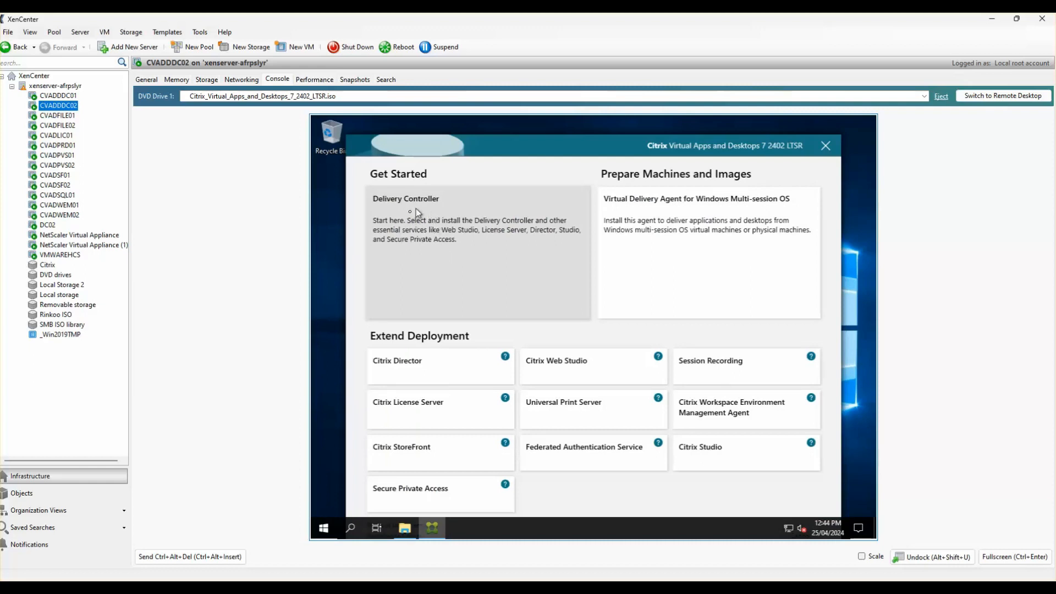
left_click(449, 228)
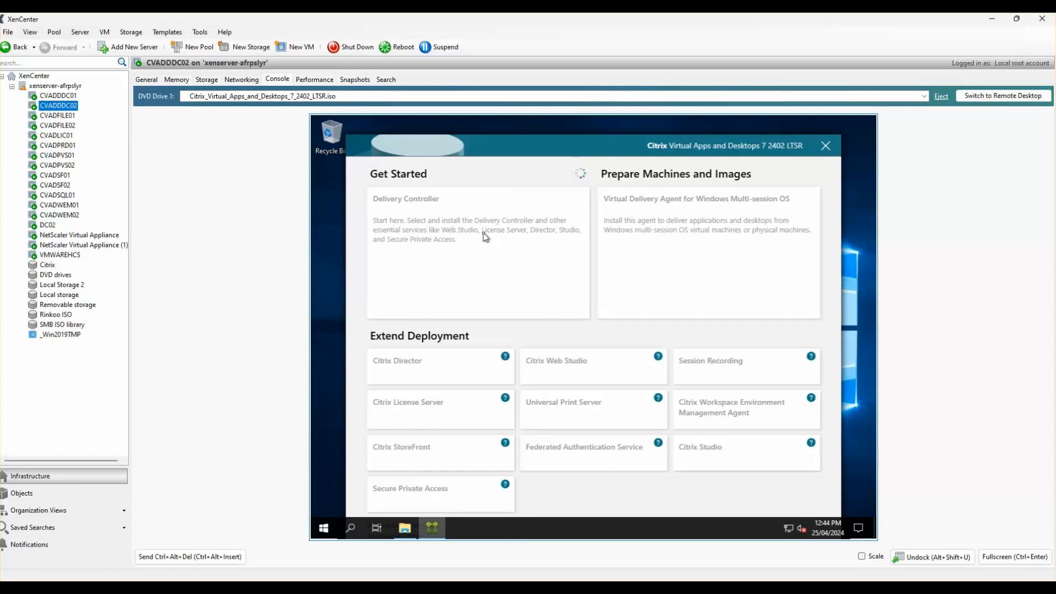
left_click(60, 97)
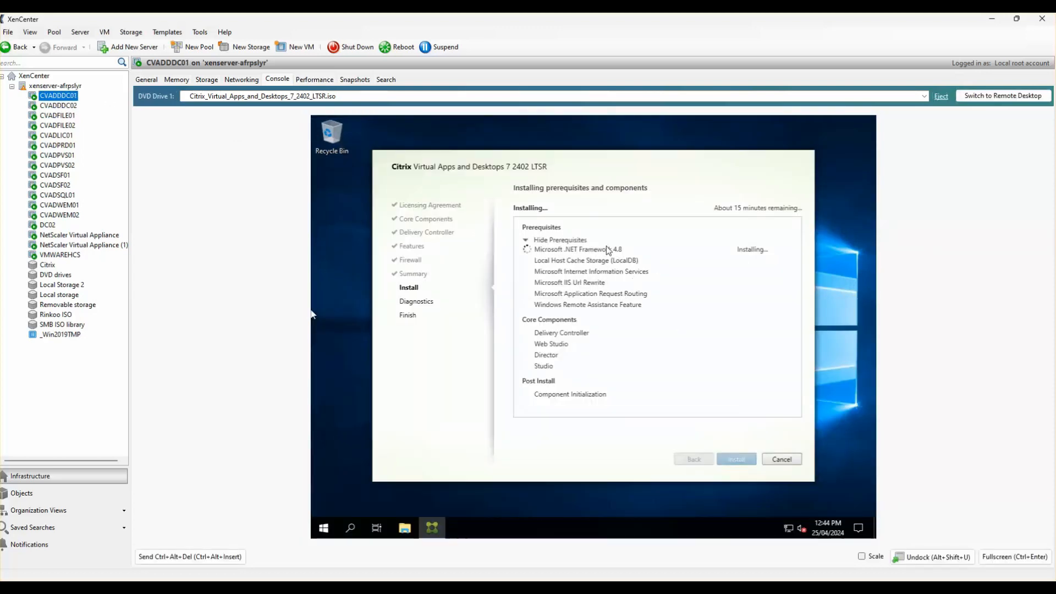
left_click(59, 107)
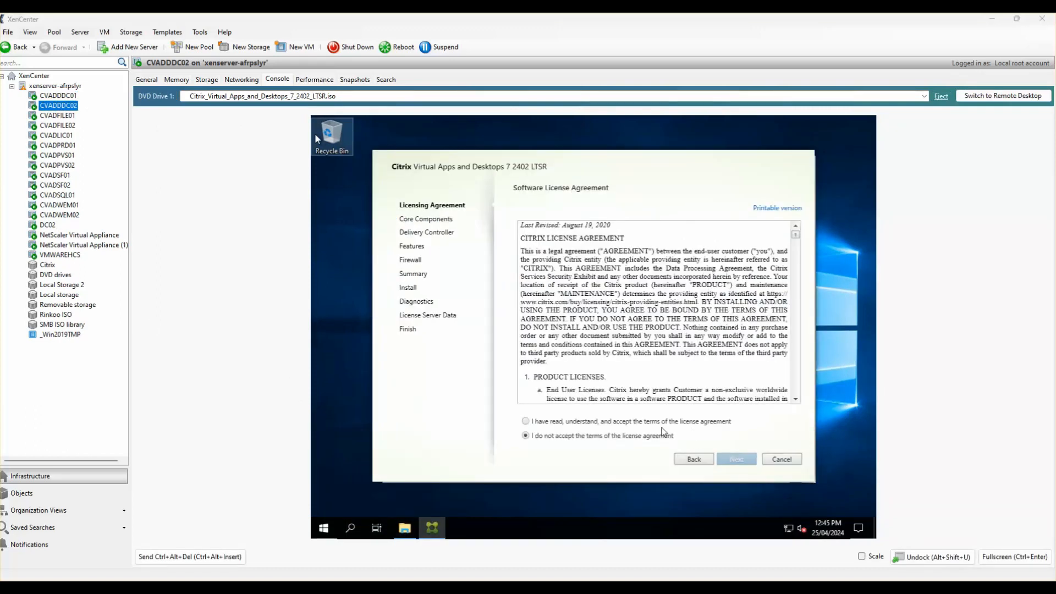
left_click(611, 422)
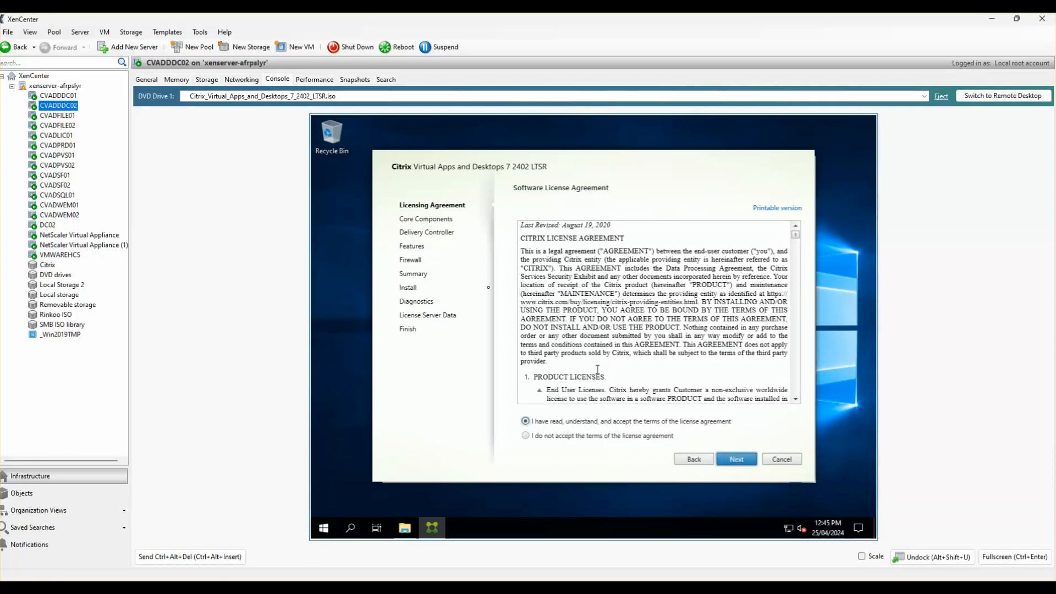
left_click(741, 461)
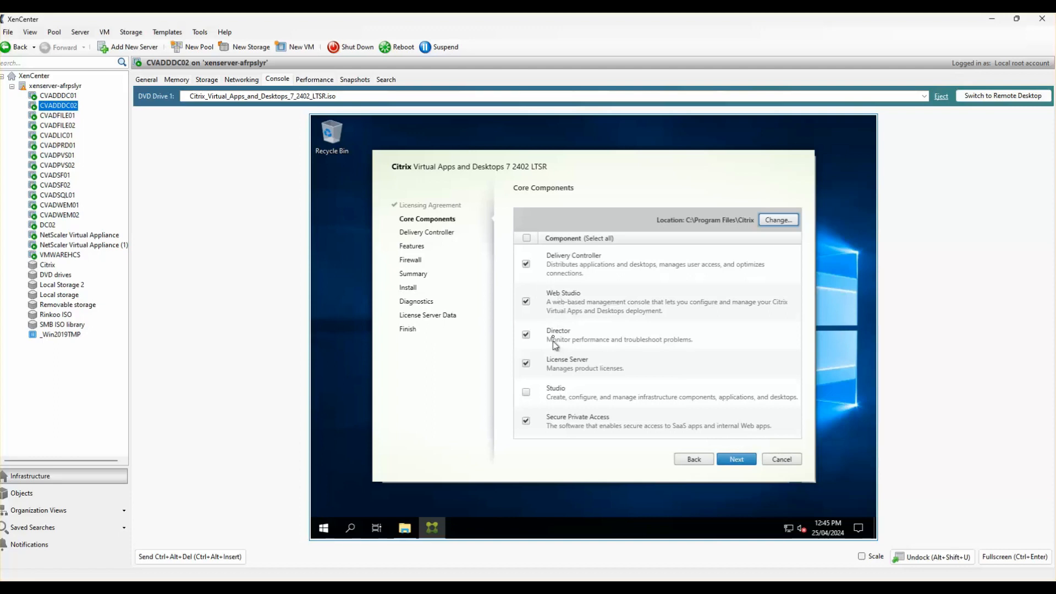
- Exclude License Server and Secure Private Access, include Studio, and accept cvadddc02.eubitech.co.nz as the Delivery Controller
left_click(526, 364)
left_click(526, 392)
left_click(525, 422)
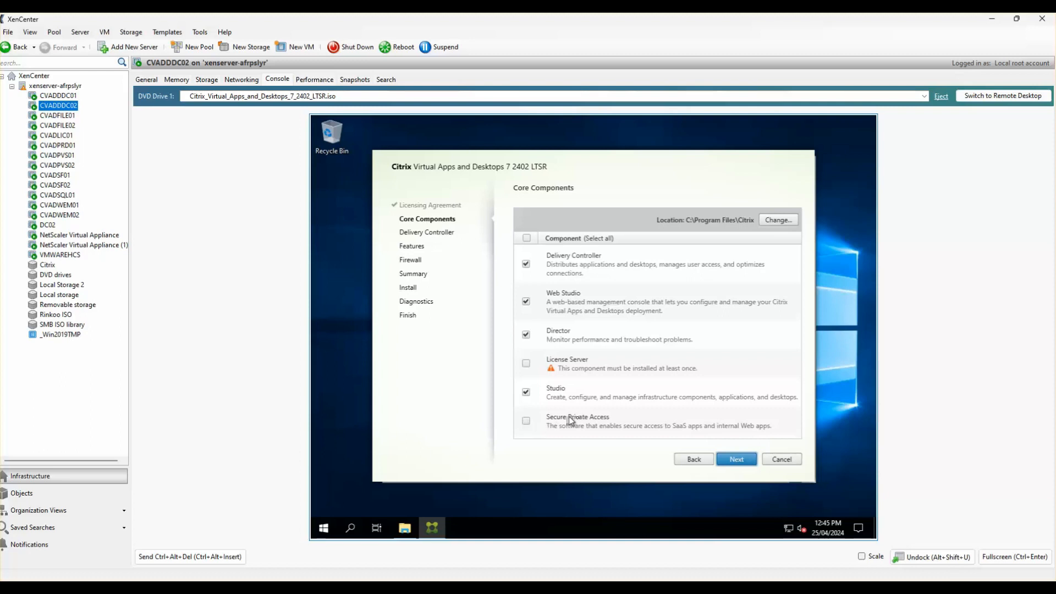
left_click(737, 460)
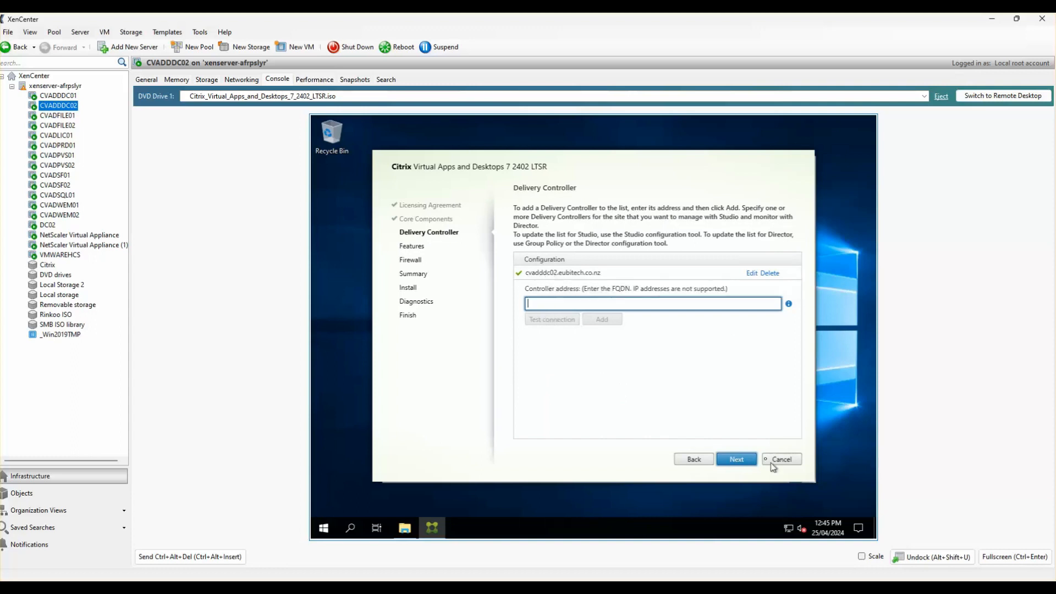
left_click(742, 466)
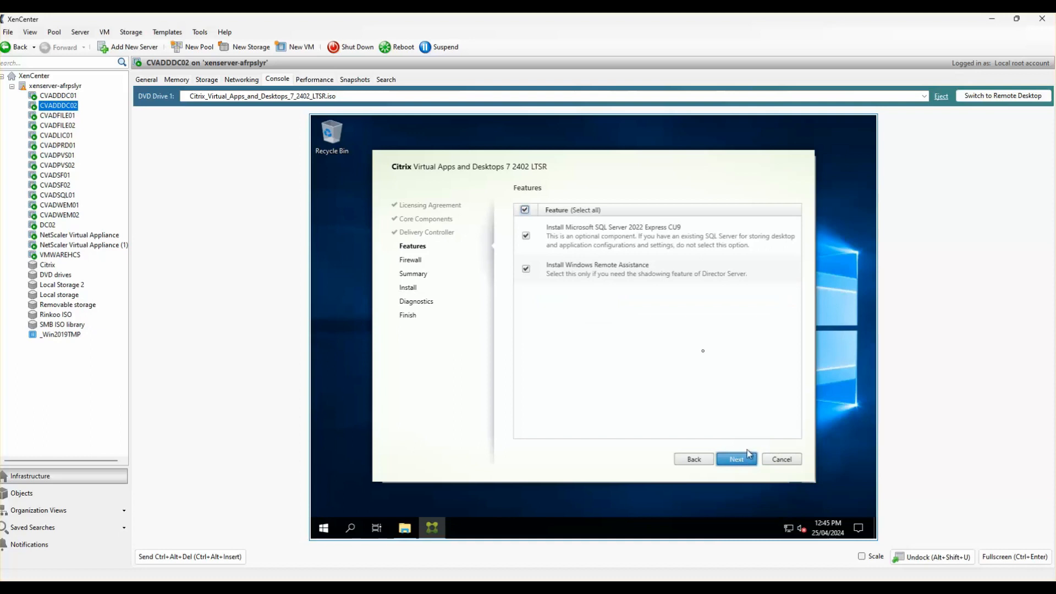
- Exclude SQL Server 2022 Express, keep Windows Remote Assistance and automatic firewall rules, and start the CVADDDC02 installation
left_click(527, 237)
left_click(746, 463)
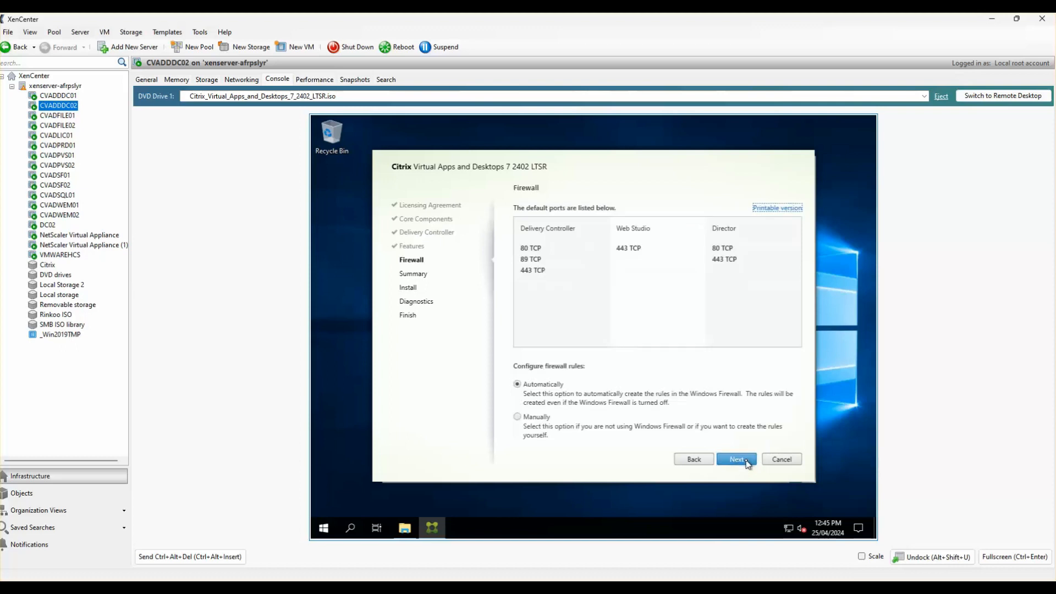
left_click(745, 463)
left_click(739, 459)
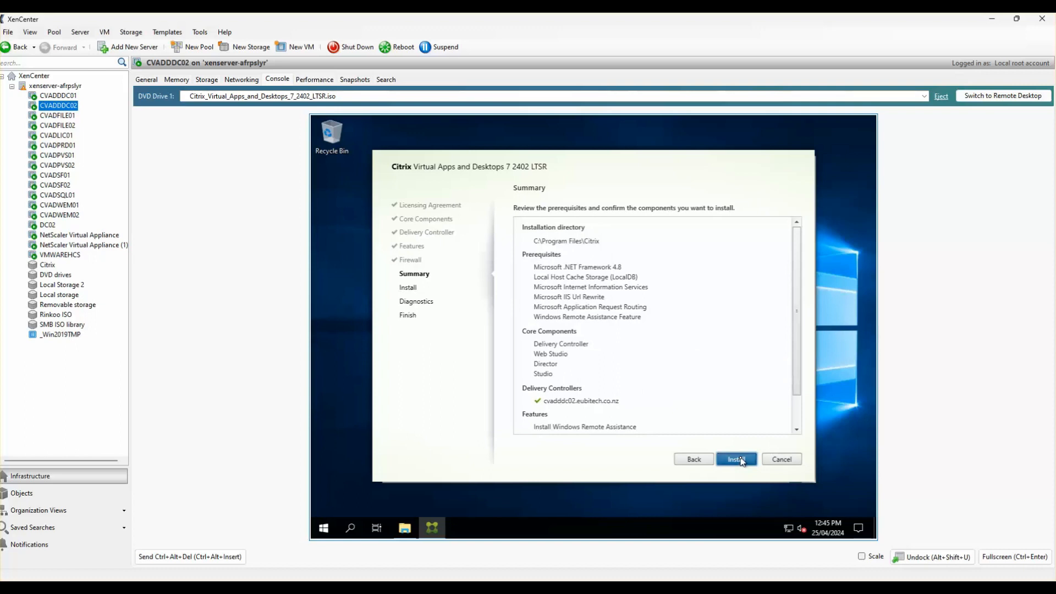
- Restart both CVADDDC01 and CVADDDC02 to let their installations continue
left_click(72, 97)
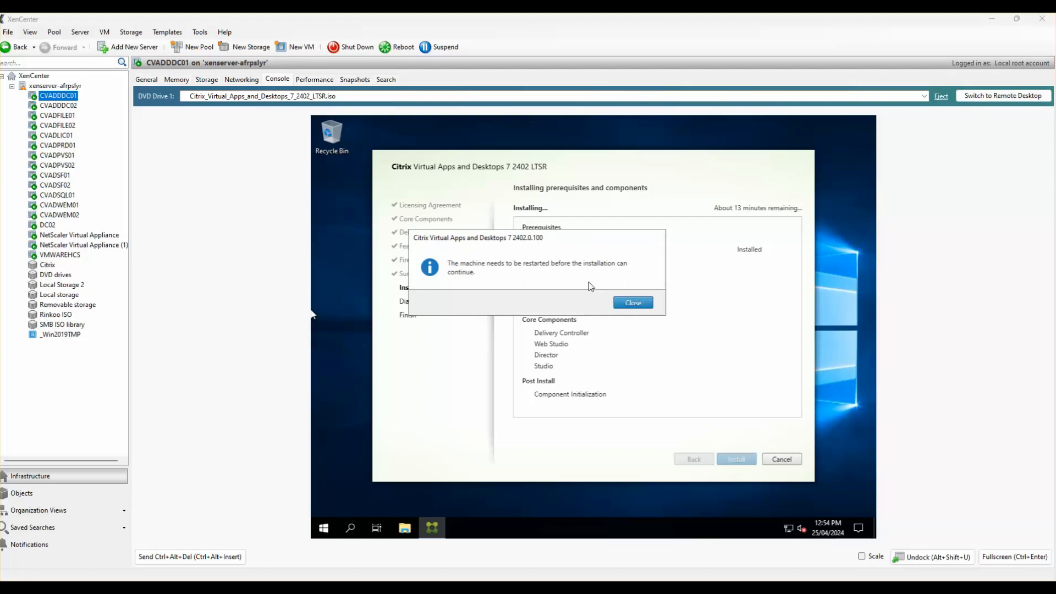
left_click(632, 304)
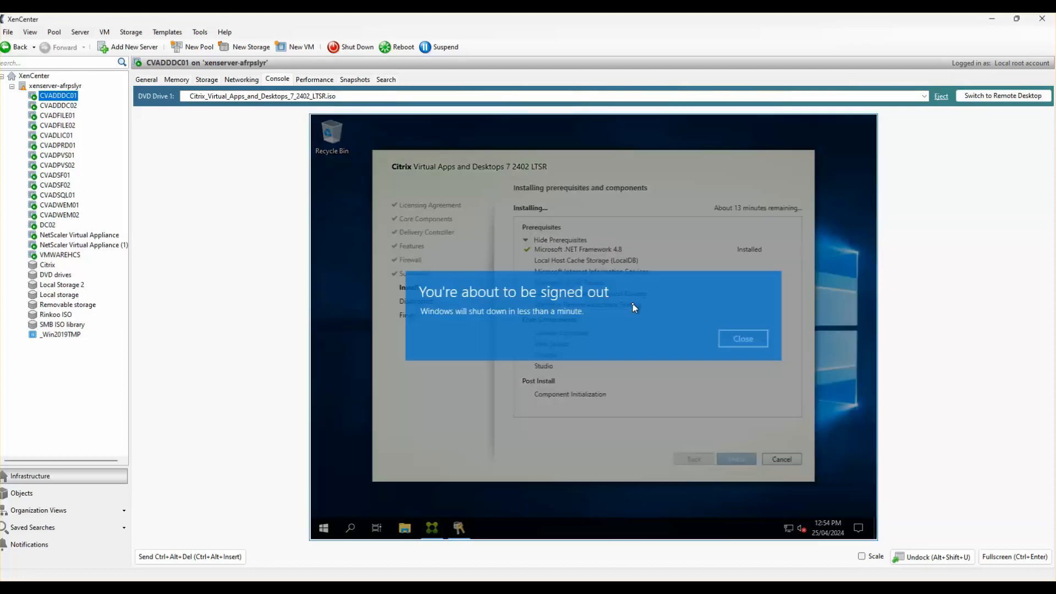
left_click(743, 338)
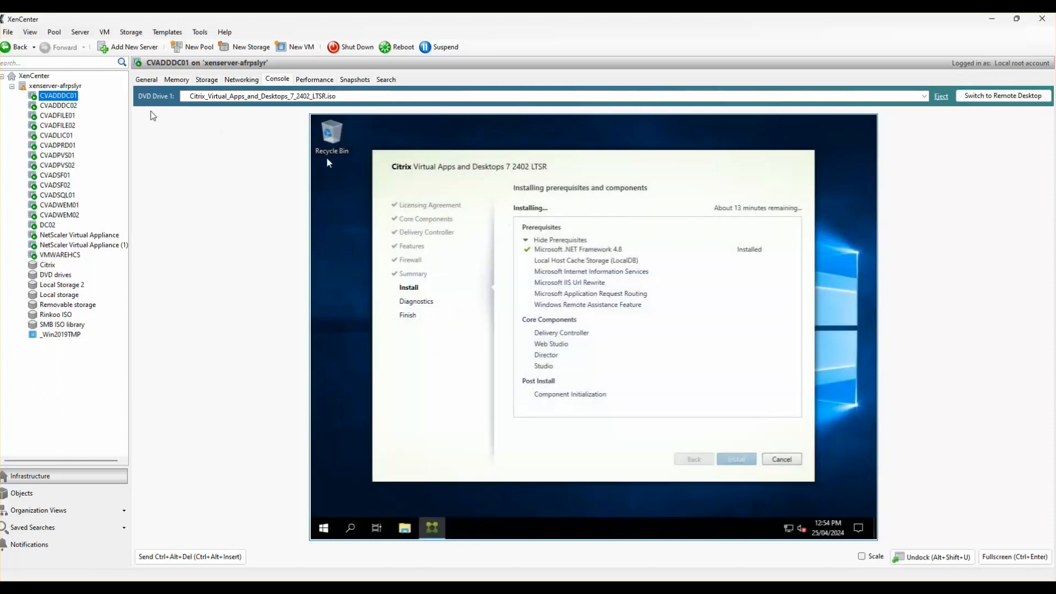
left_click(70, 105)
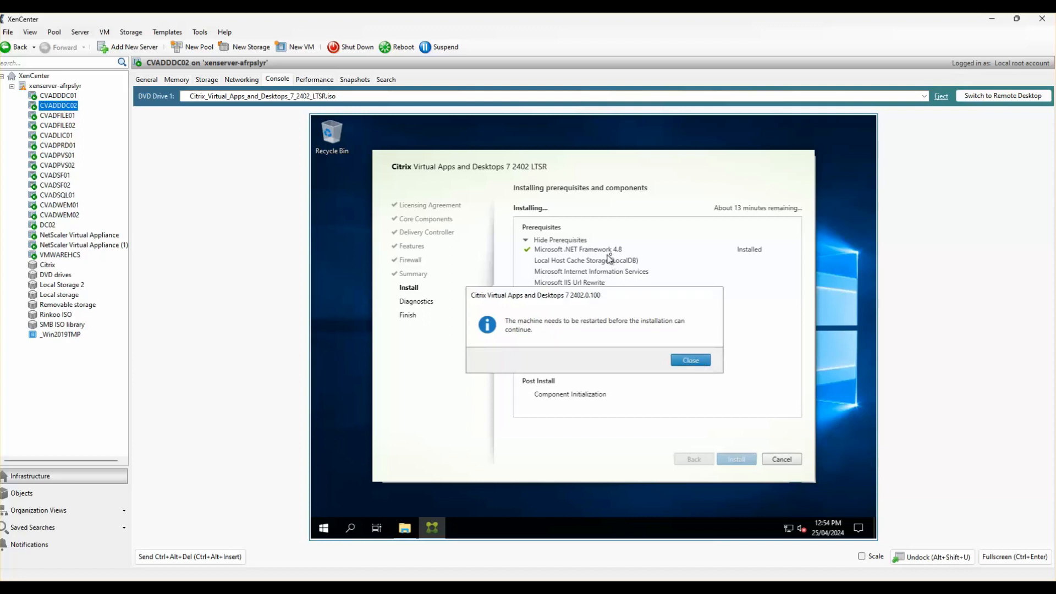
left_click(692, 361)
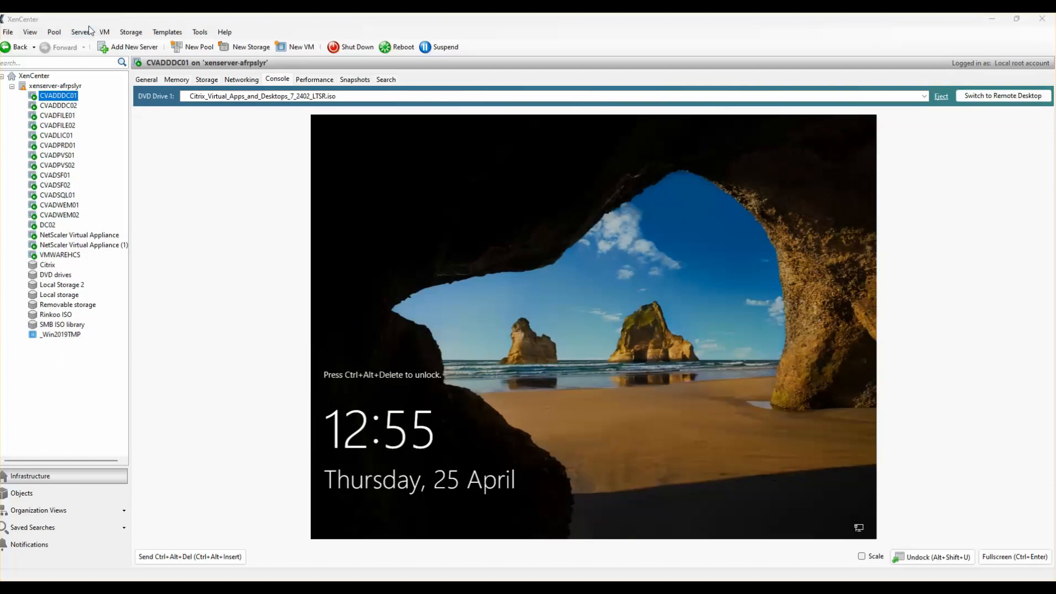
- Unlock CVADDDC01 and sign in to the tech account with its password so the installation can resume
left_click(105, 32)
left_click(230, 258)
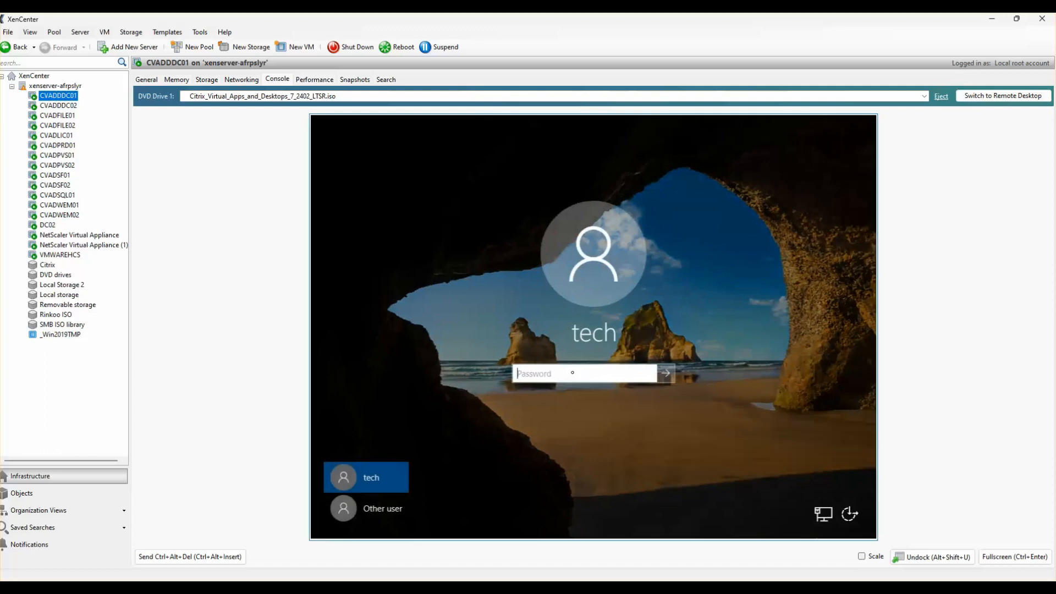
type("••••••••••••")
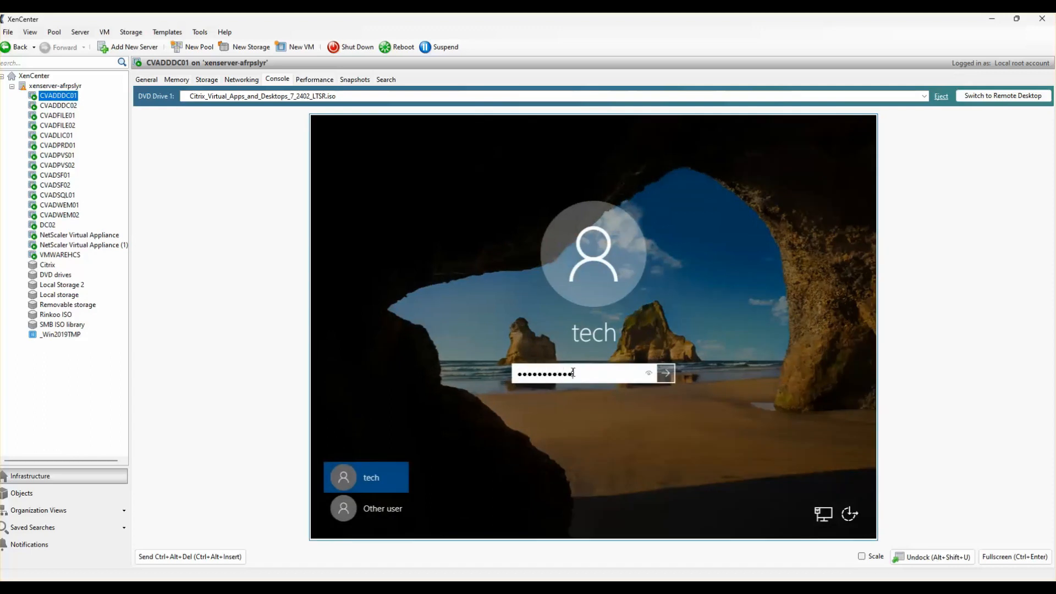
key("Return")
- Unlock CVADDDC02 and sign in to the tech account with its password to resume the second installation
left_click(74, 106)
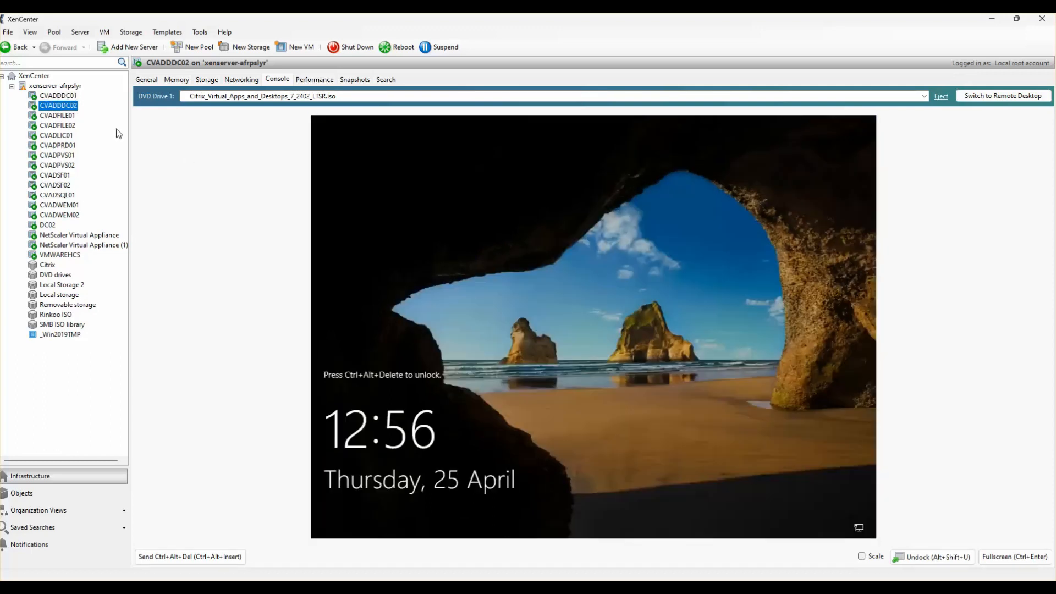
left_click(111, 32)
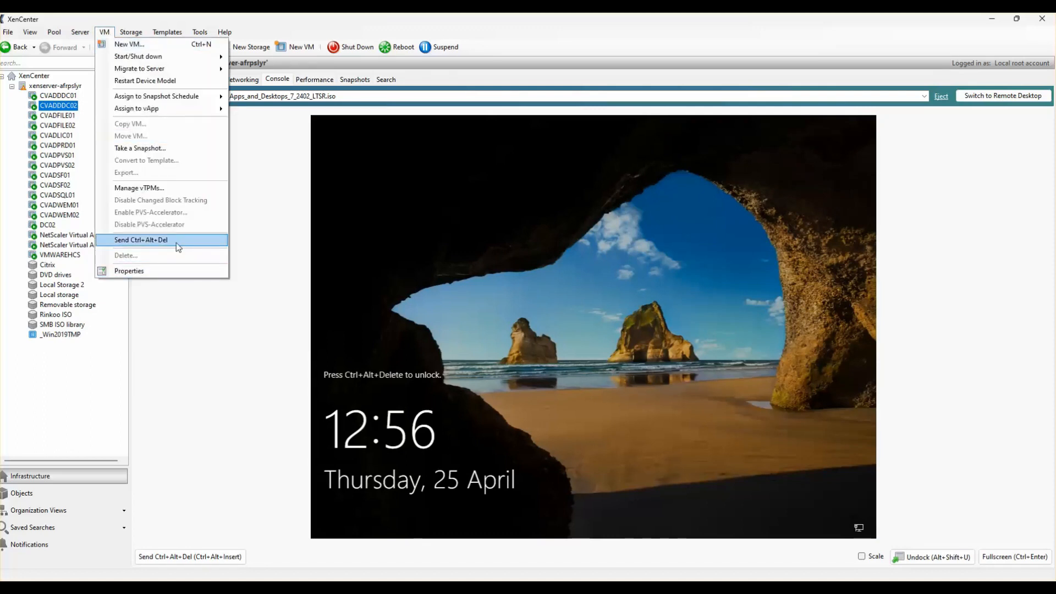
left_click(176, 243)
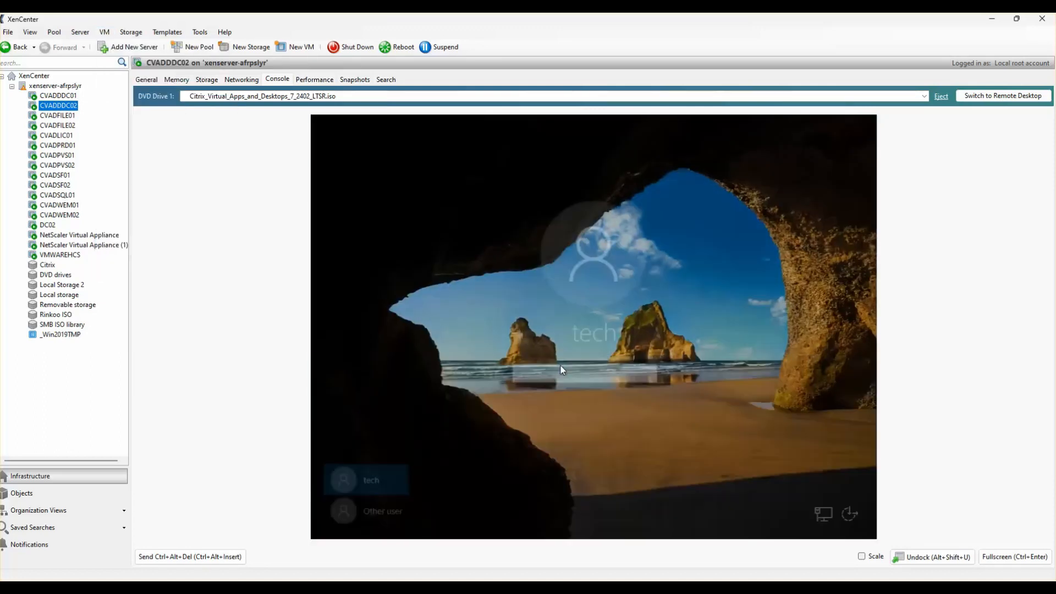
type("p••••••••••")
key("Return")
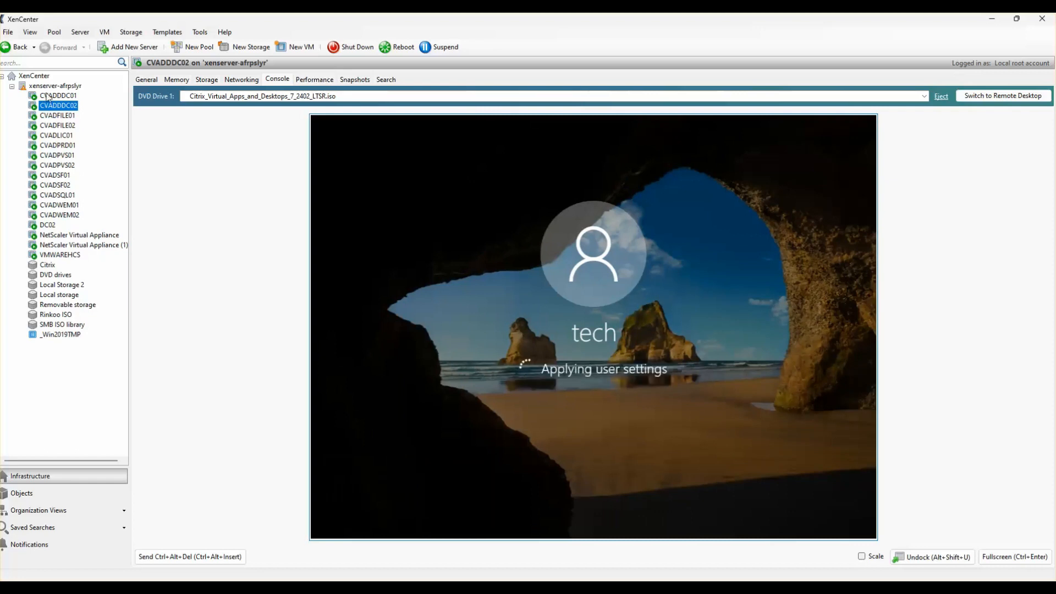
- Check the progress of the prerequisite and core component installations on CVADDDC01 and CVADDDC02
left_click(47, 96)
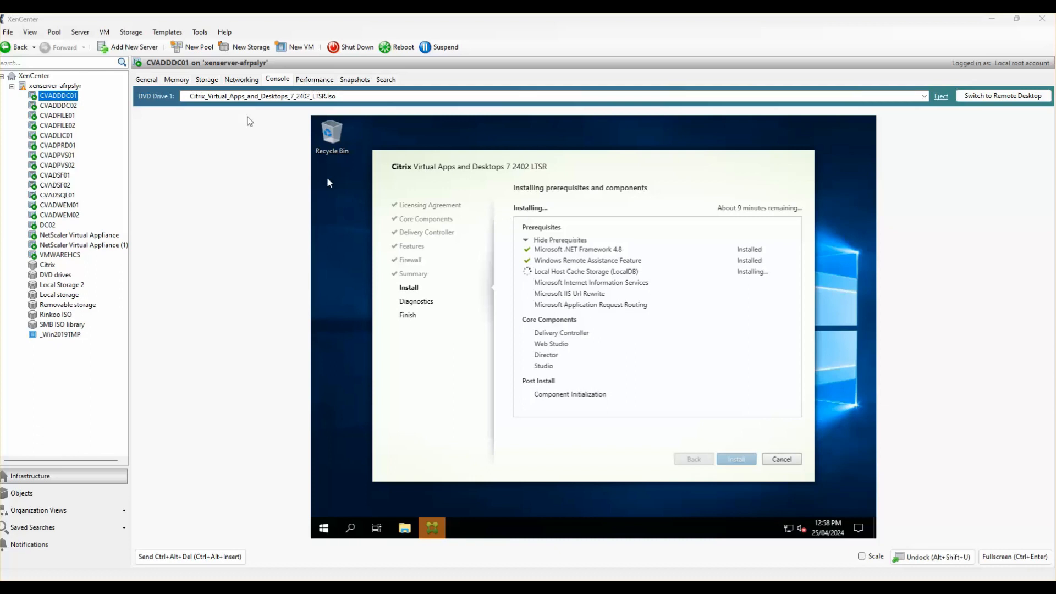
left_click(68, 107)
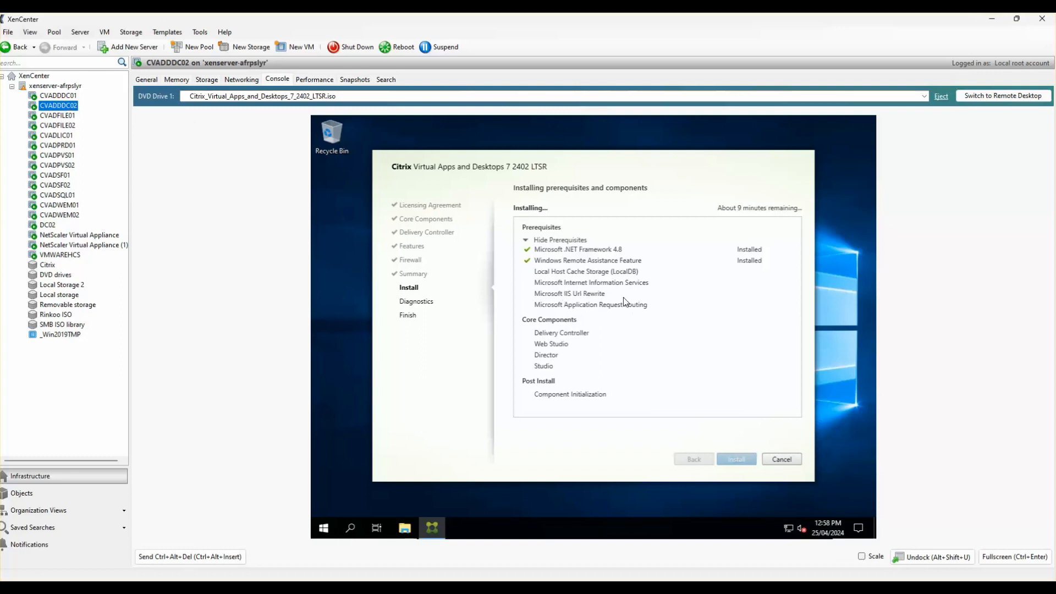
left_click(64, 97)
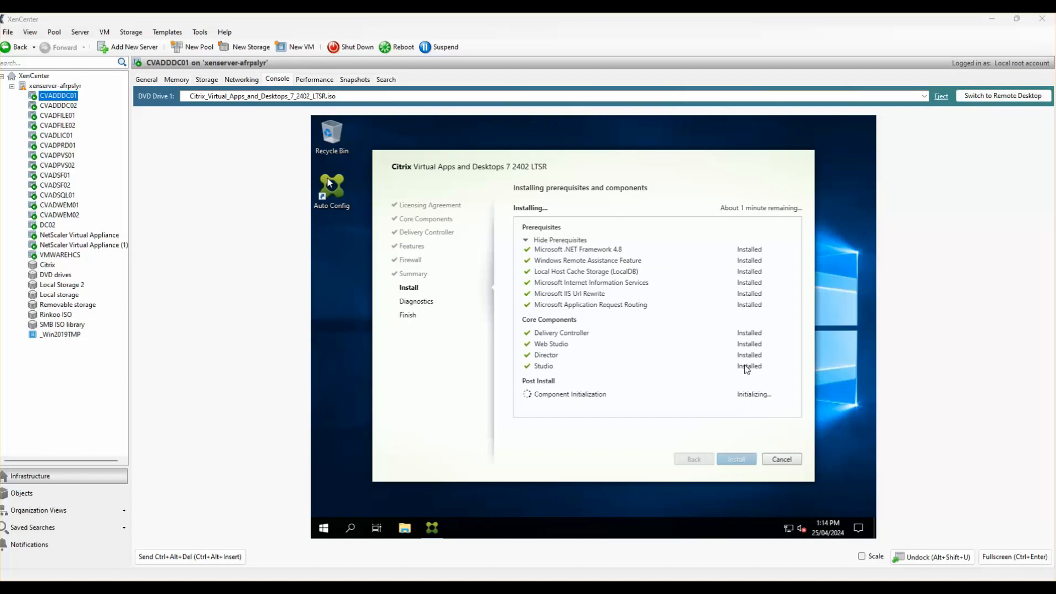
left_click(72, 106)
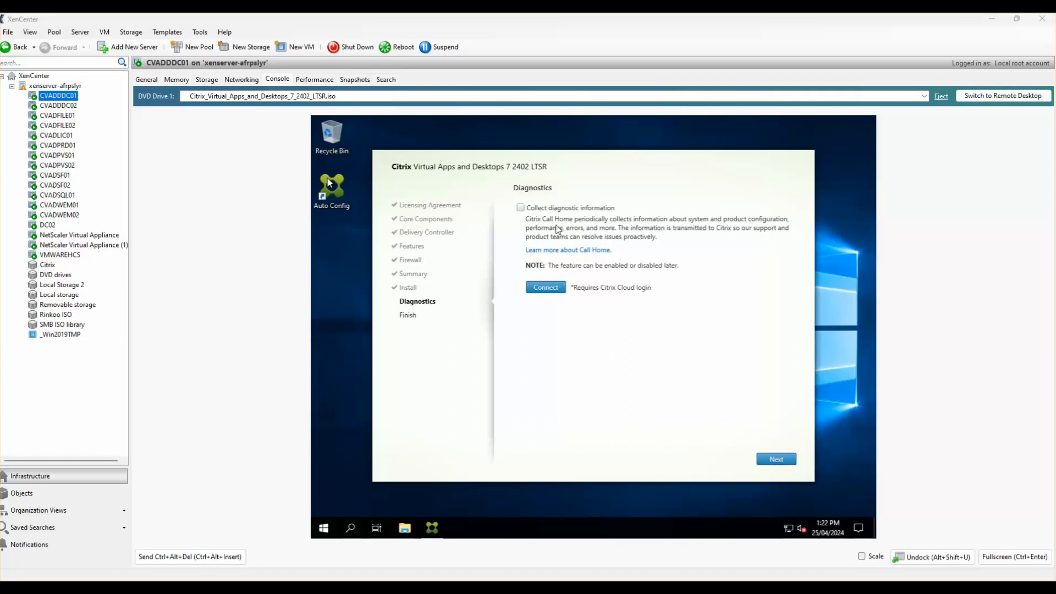
- Complete the CVADDDC01 setup with diagnostic information collection left off and close the installer
left_click(774, 458)
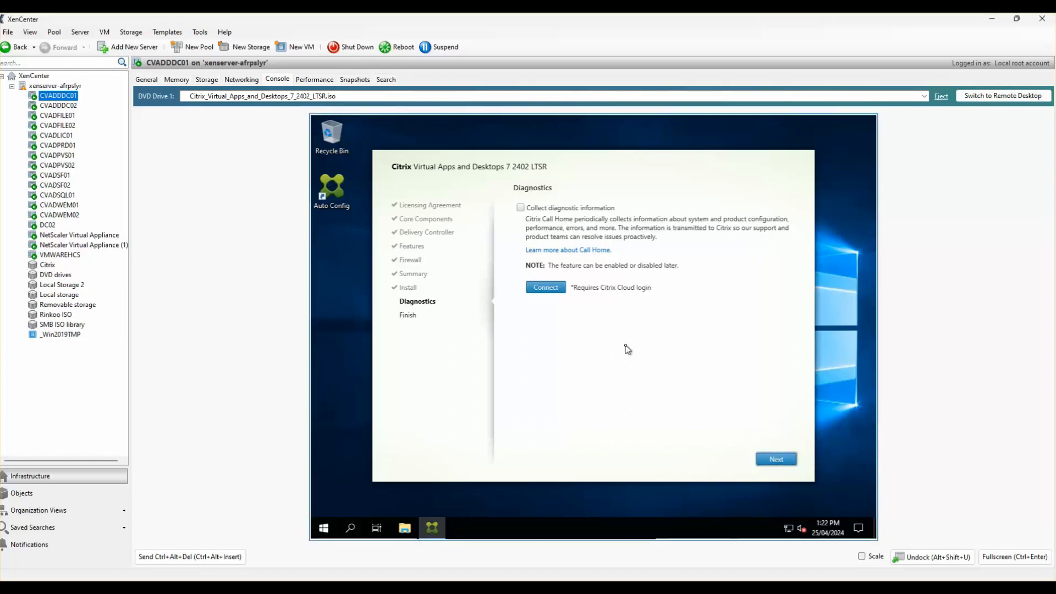
left_click(773, 462)
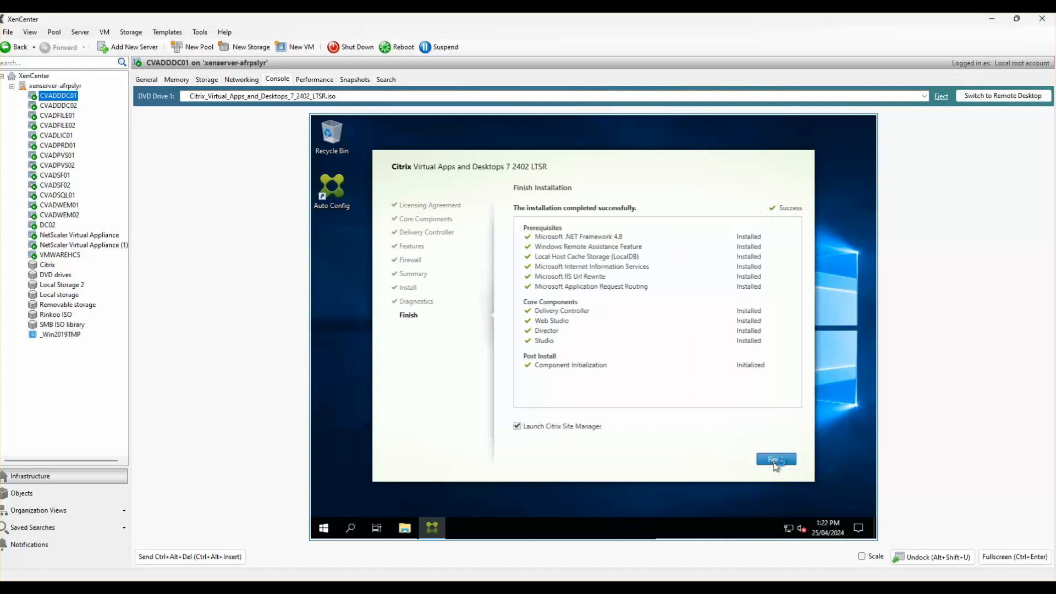
left_click(779, 463)
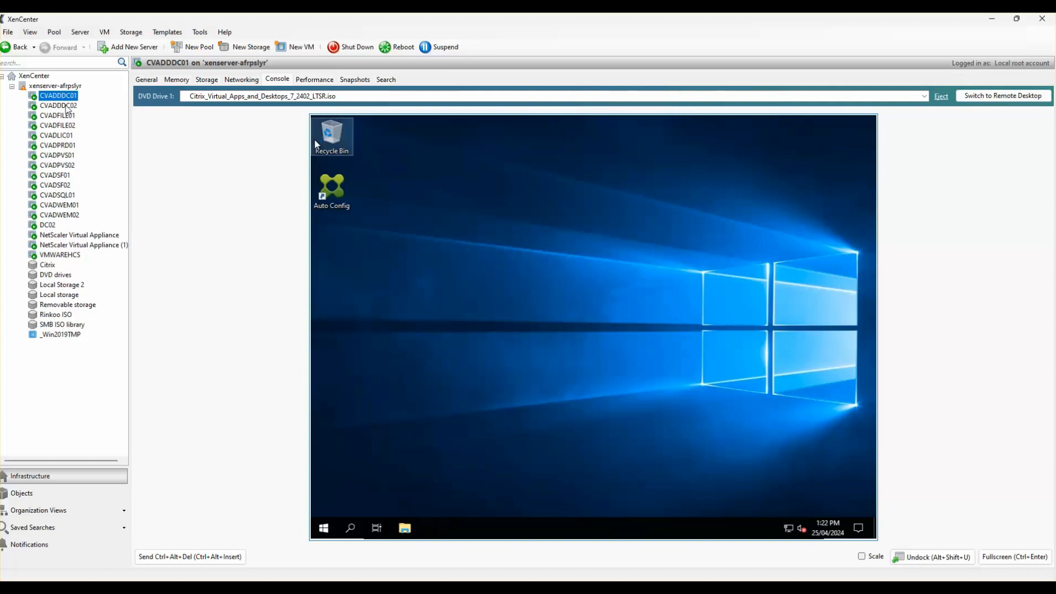
- Complete the CVADDDC02 setup without diagnostics collection or launching Citrix Site Manager, and return to the CVADDDC01 console
left_click(67, 107)
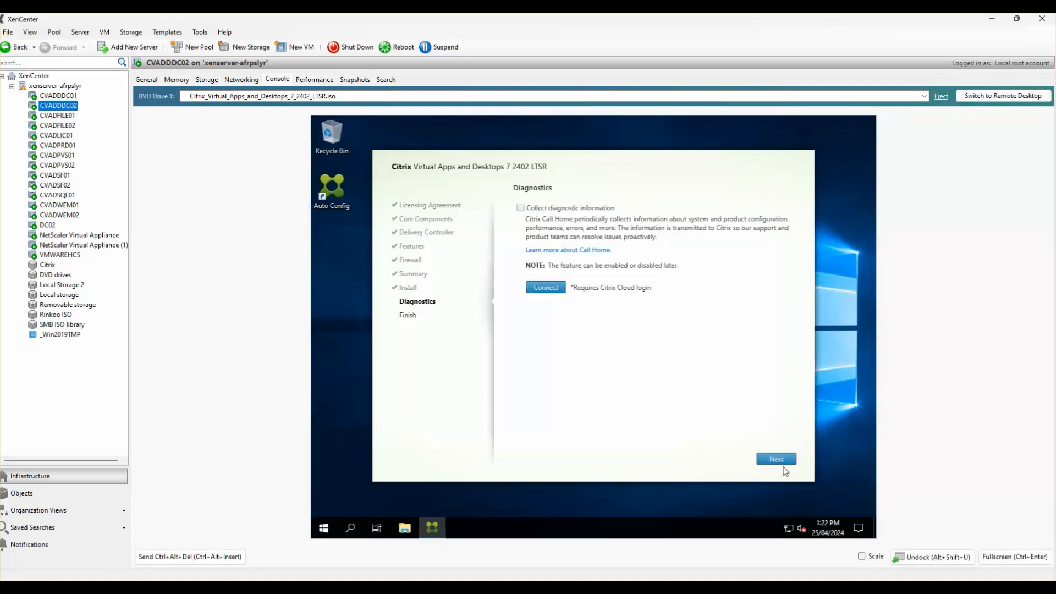
left_click(776, 459)
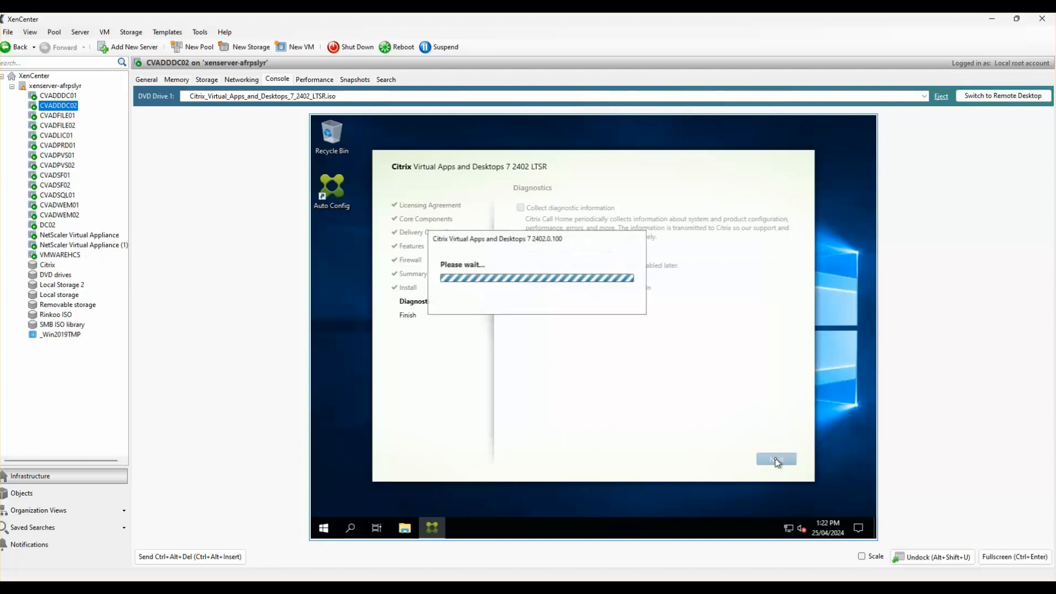
left_click(518, 426)
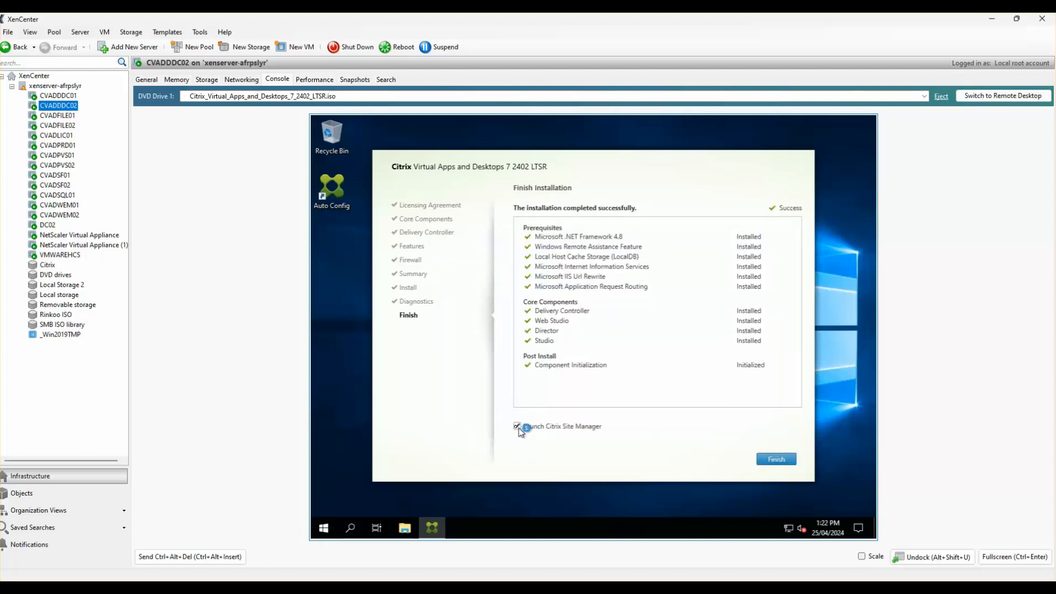
left_click(783, 462)
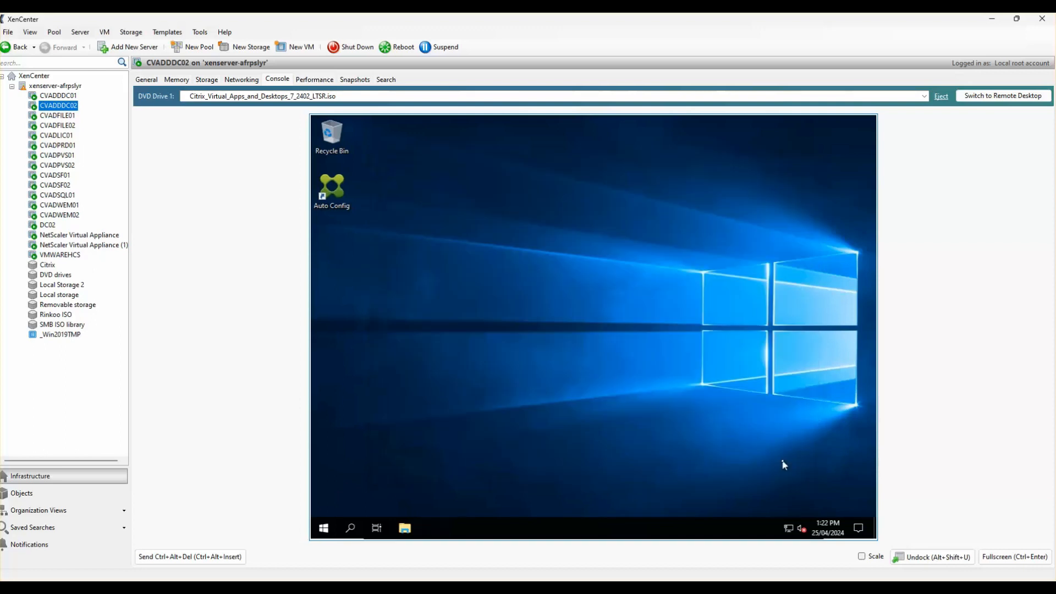
left_click(66, 99)
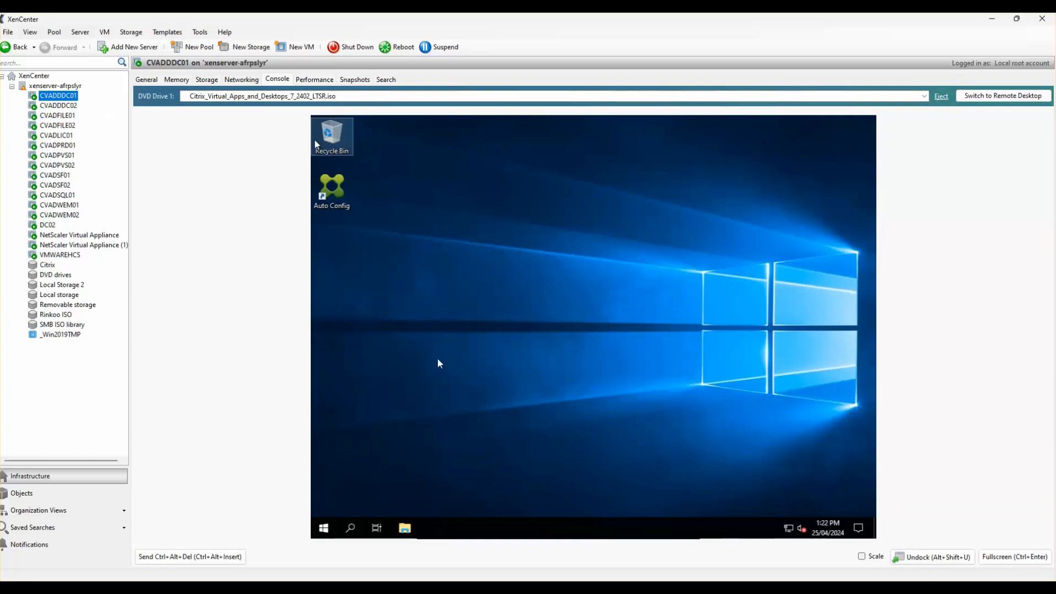